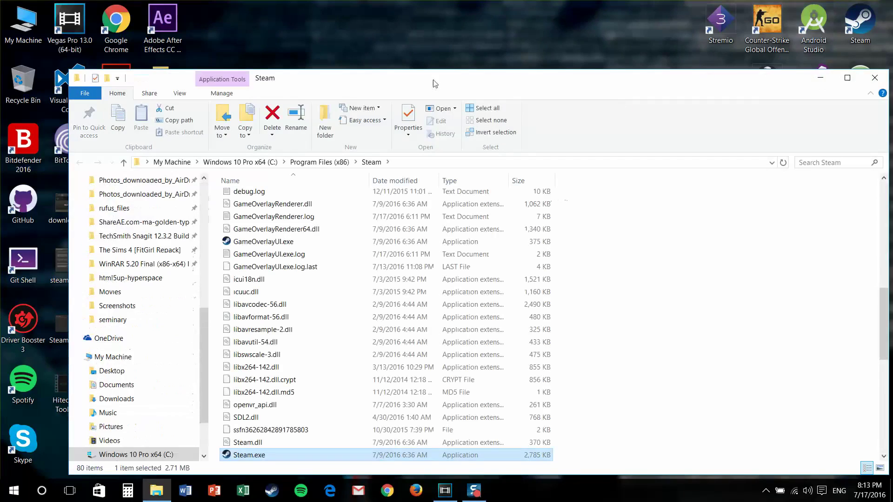
Step: Maximize the File Explorer window showing C:\Program Files (x86)\Steam
double_click(433, 83)
Step: Select all Steam folder items except Steam.exe and steamapps, and start permanent deletion
click(229, 194)
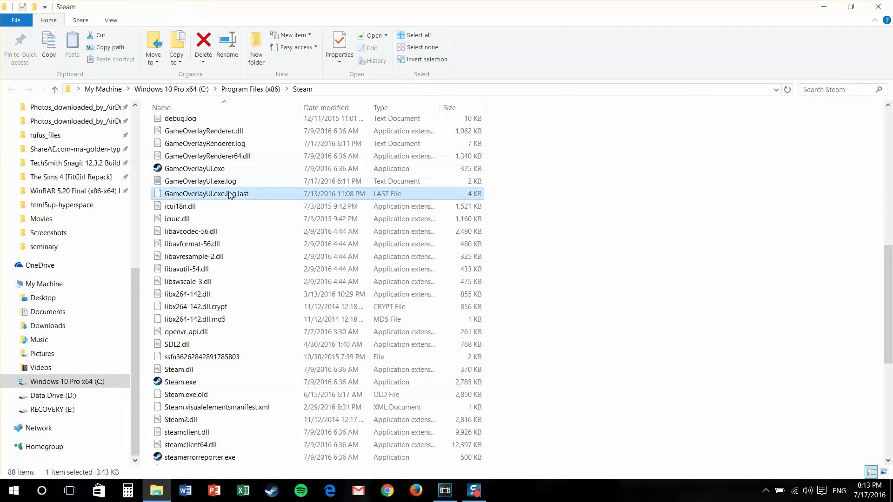
key(ctrl+a)
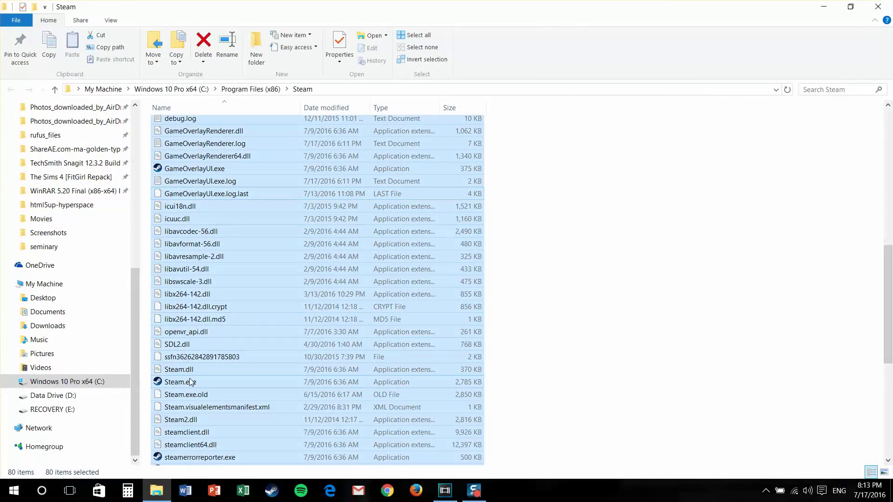
ctrl+click(189, 378)
scroll(295, 240, up, 5)
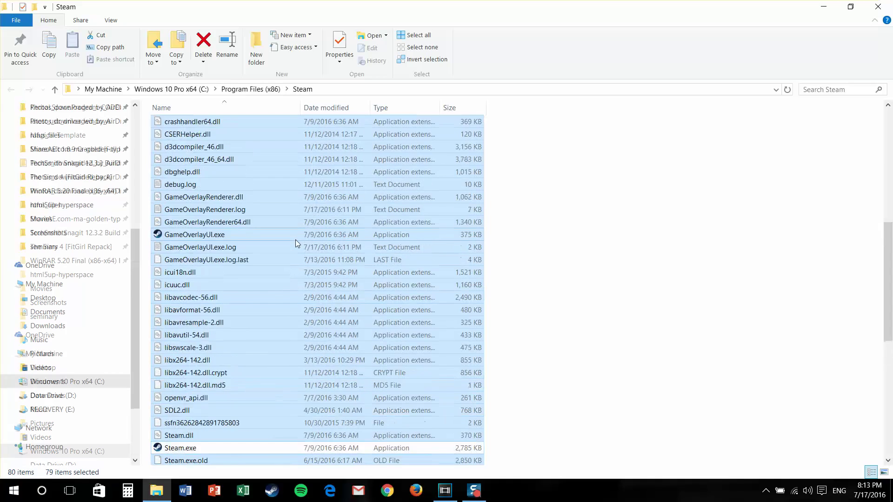
scroll(295, 239, up, 5)
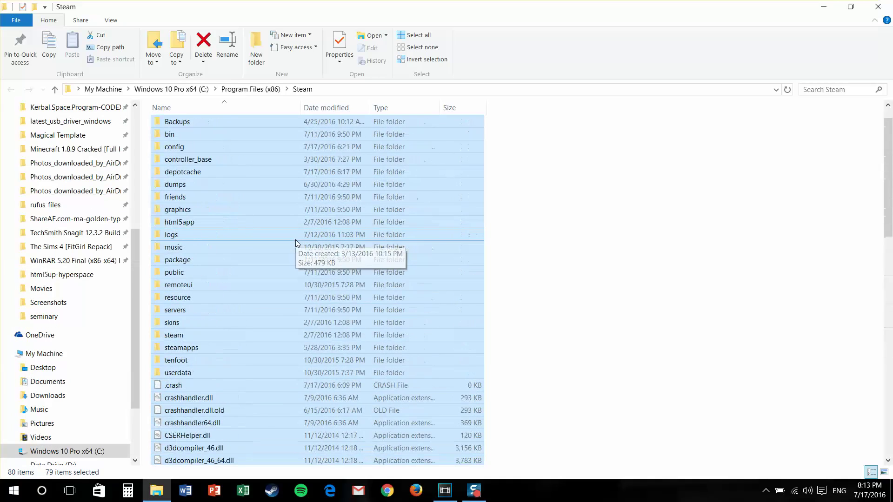
ctrl+click(188, 349)
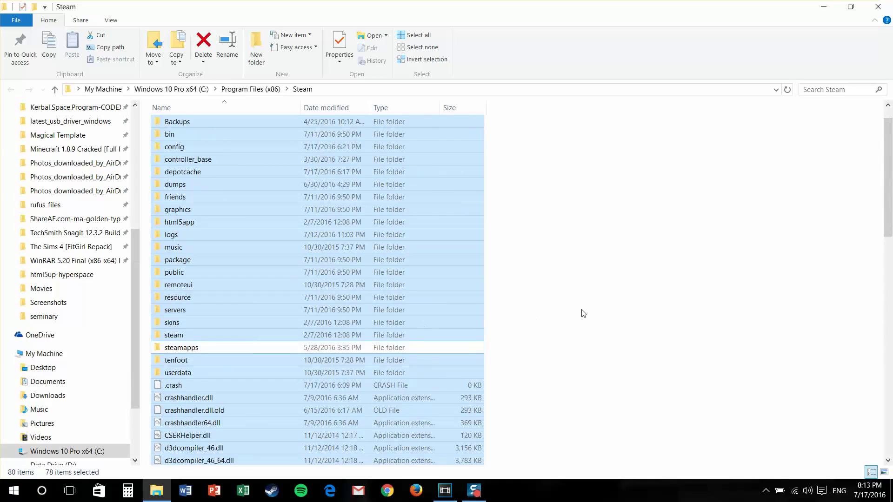
scroll(583, 314, down, 1)
scroll(583, 313, down, 3)
scroll(583, 314, down, 2)
scroll(582, 313, down, 1)
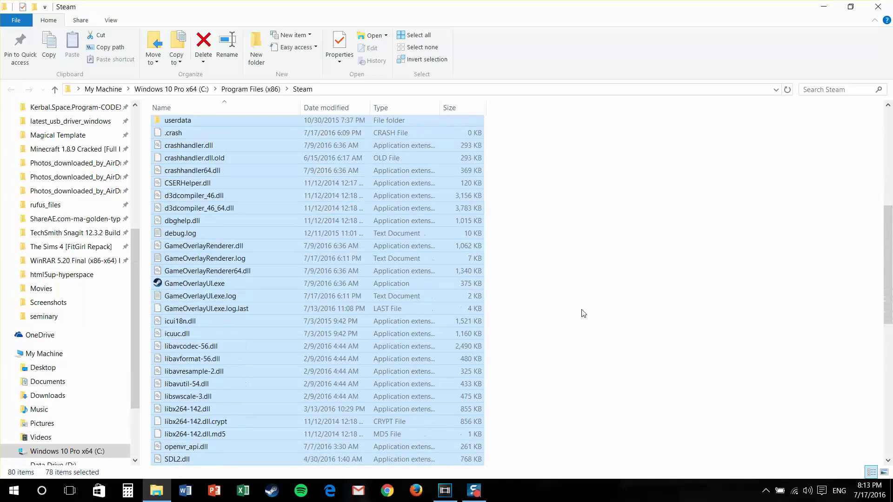
key(shift+Delete)
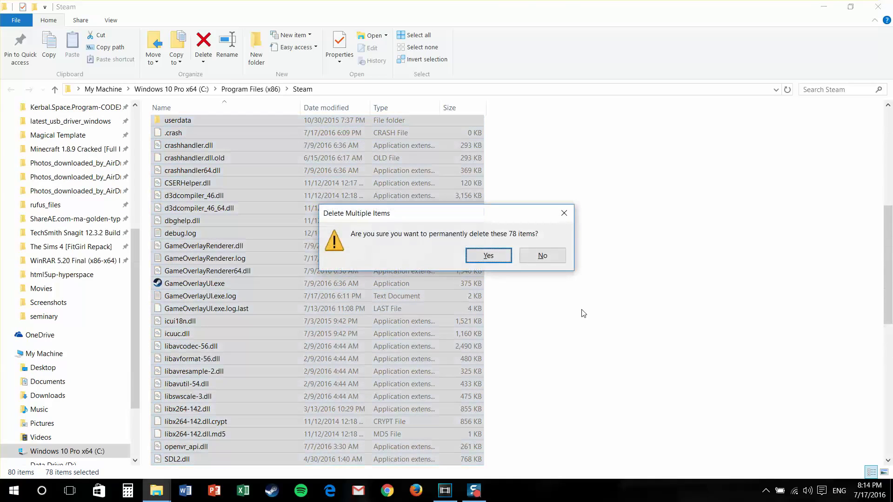
Step: Confirm permanently deleting the 78 selected Steam items
key(Return)
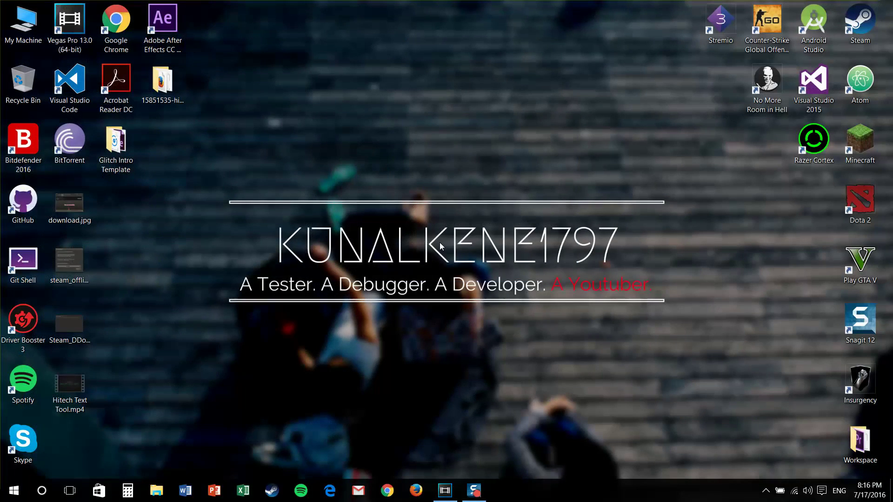
Step: Relaunch Steam, choose Login to an existing account, and open the shortcut's Properties
double_click(864, 30)
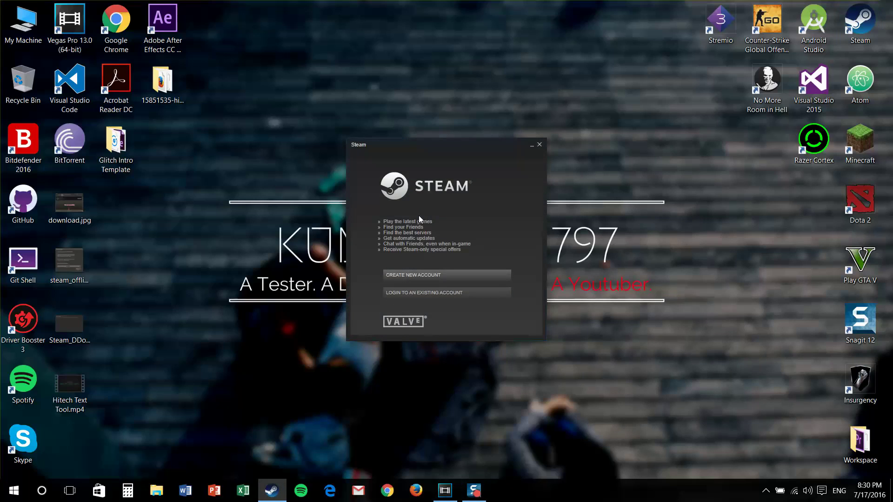
click(424, 292)
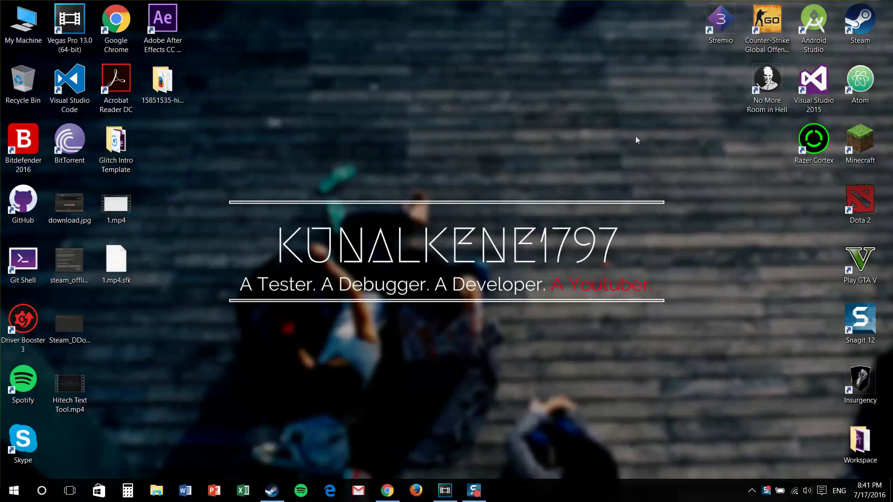
right_click(859, 23)
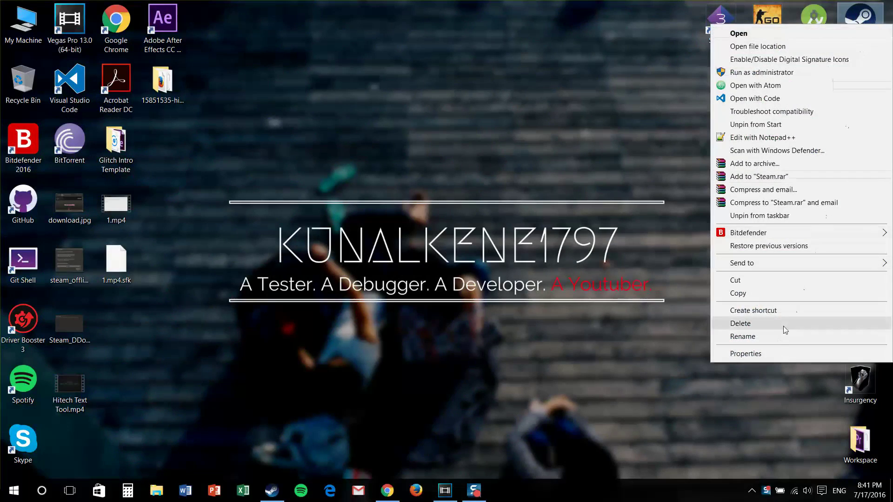
click(744, 353)
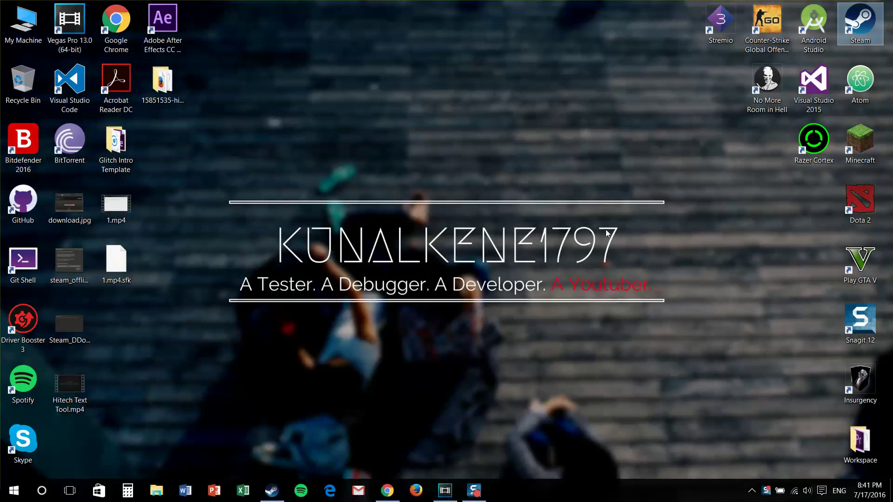
Step: Append -tcp to the Steam shortcut's Target, then apply and close the dialog
click(856, 128)
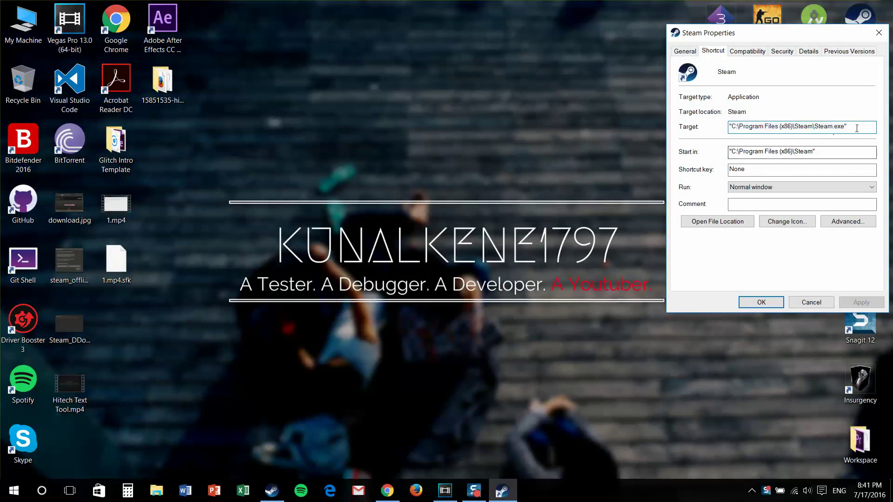
text( -tcp)
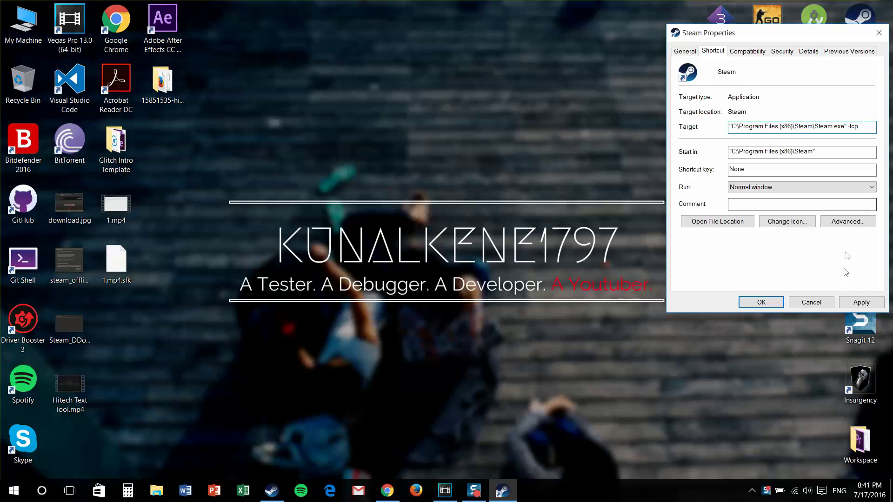
click(854, 304)
click(771, 304)
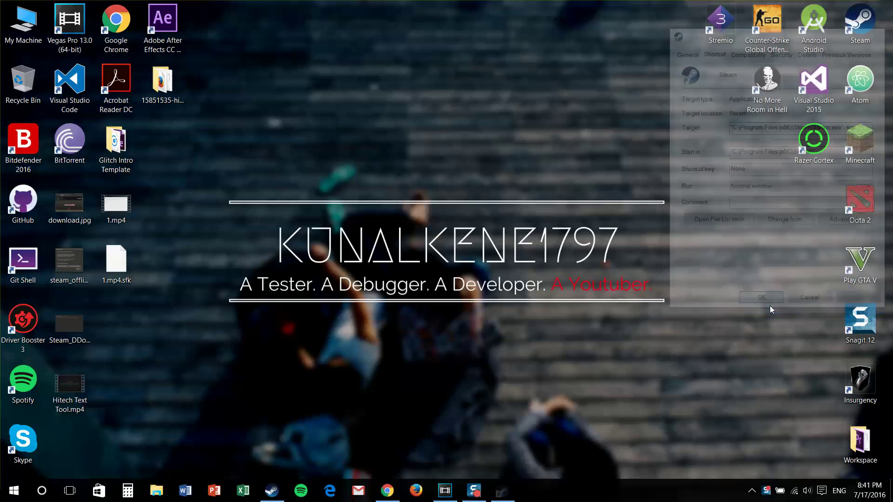